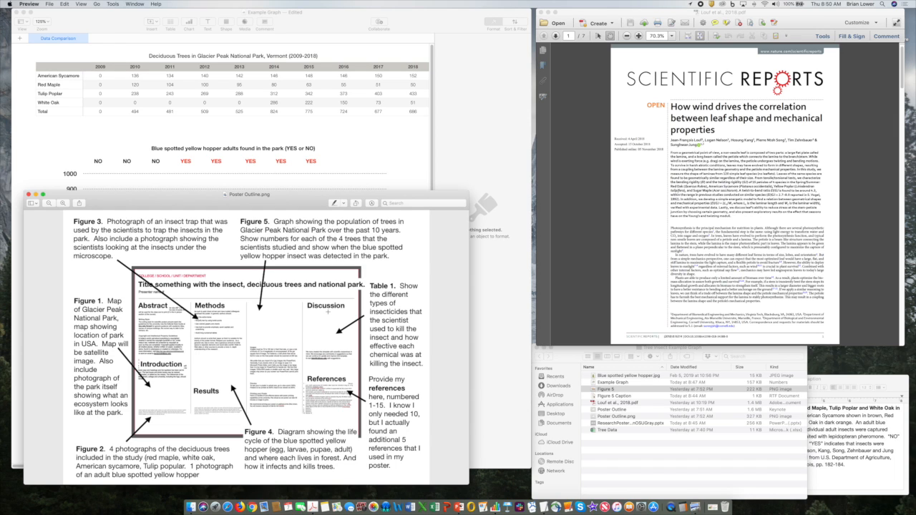
- Examine the yearly tree population table on page 4 of the Scientific Reports PDF at 125% zoom
click(419, 186)
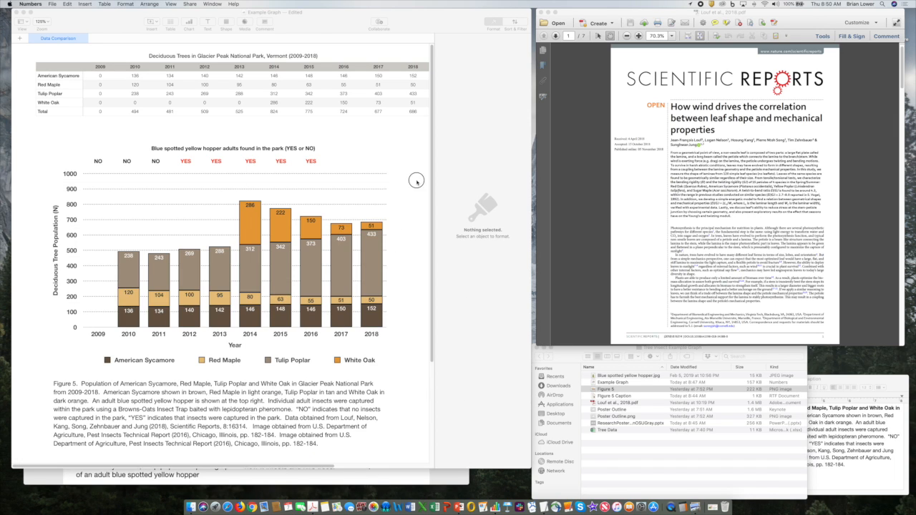
click(627, 194)
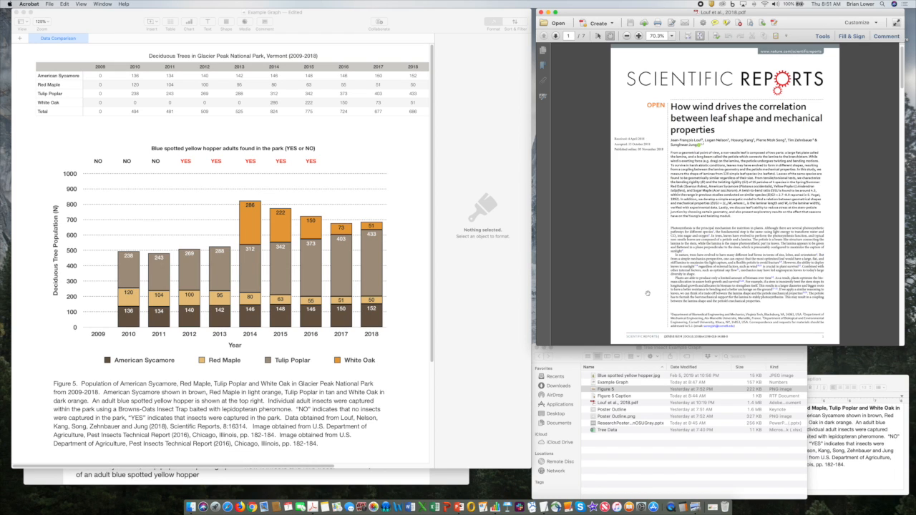
scroll(648, 293, down, 3)
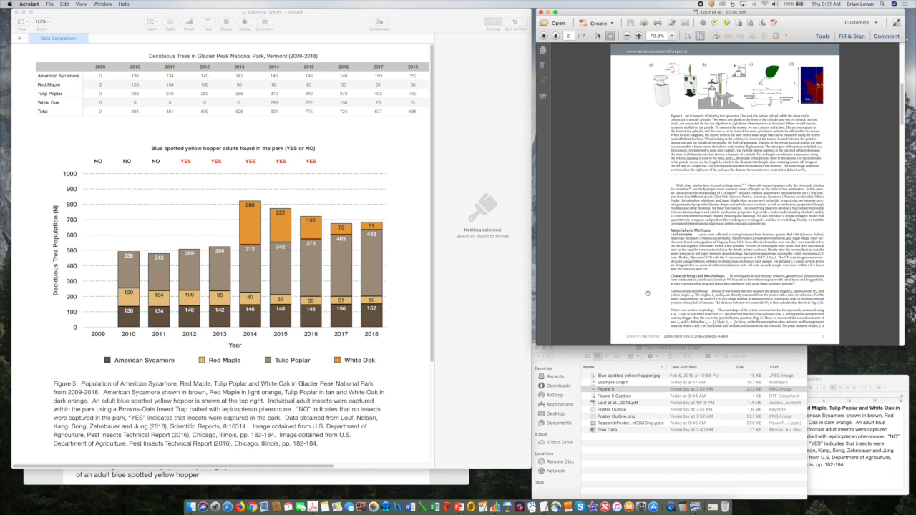
scroll(648, 294, down, 3)
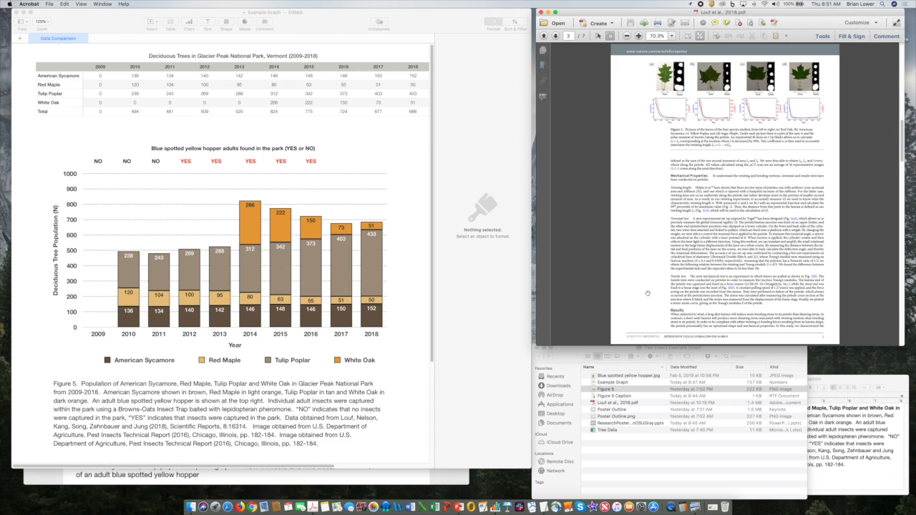
scroll(647, 293, down, 3)
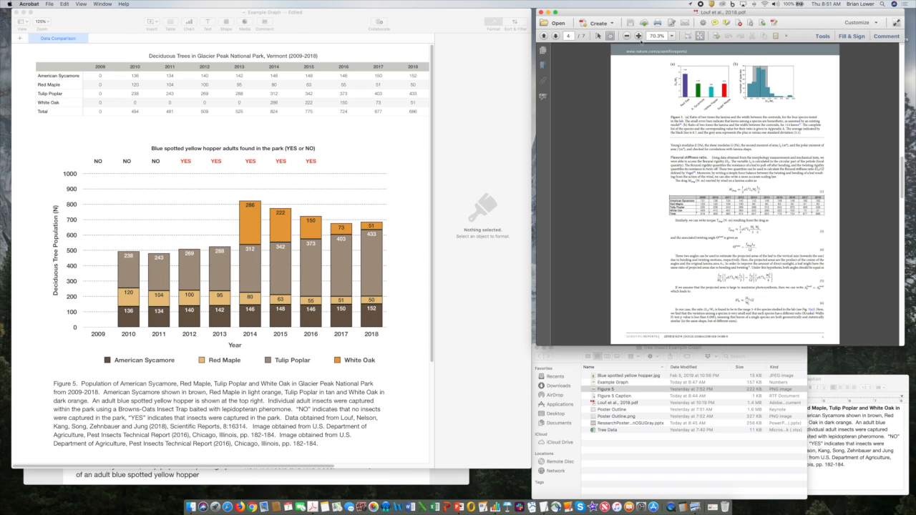
click(638, 35)
click(638, 36)
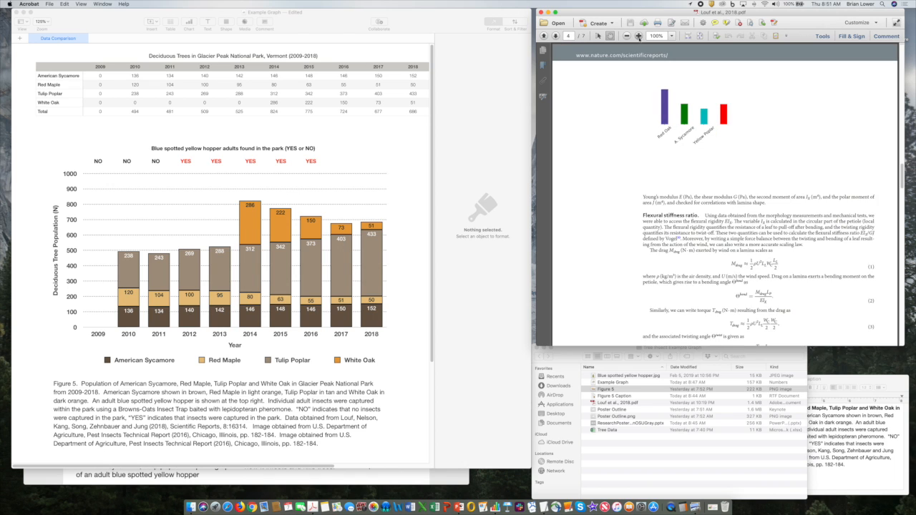
click(638, 36)
drag(721, 311, 634, 222)
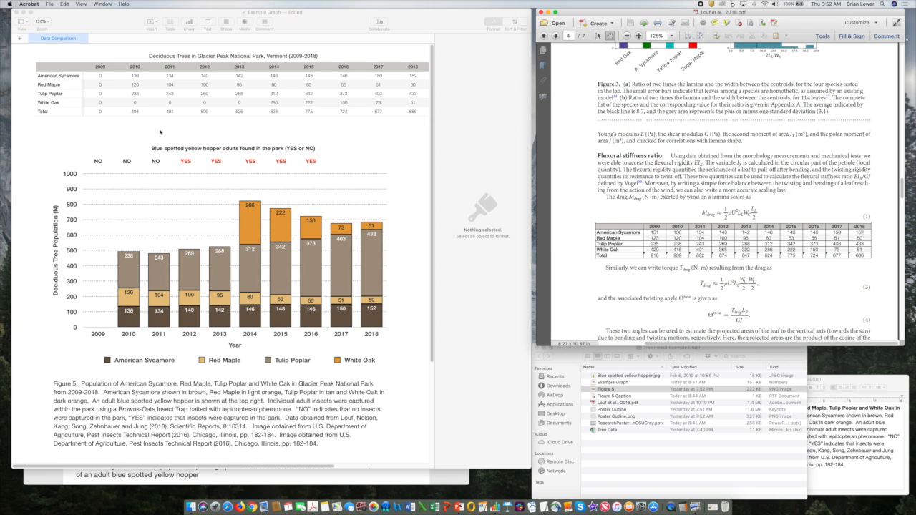
- Fill the 2009 column of the Numbers table: American Sycamore 131, Red Maple 123, Tulip Poplar 235, White Oak 429
click(102, 78)
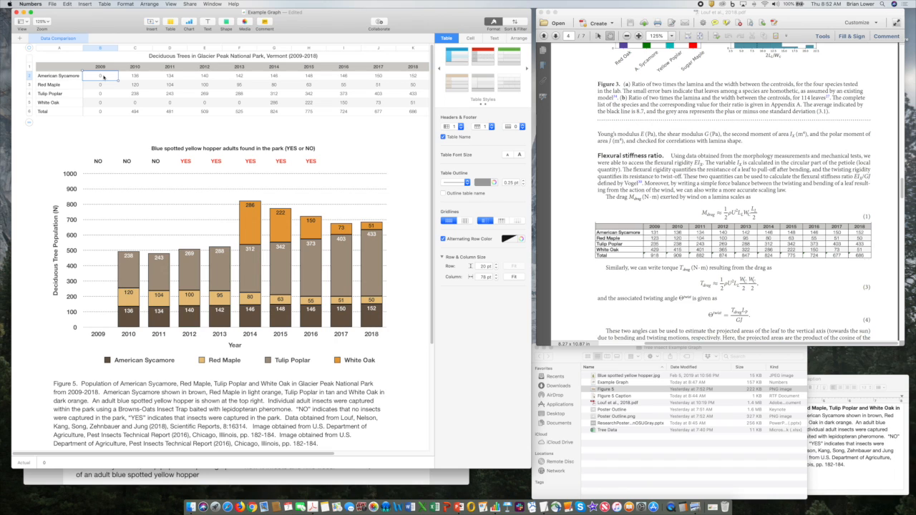
text(131)
key(Return)
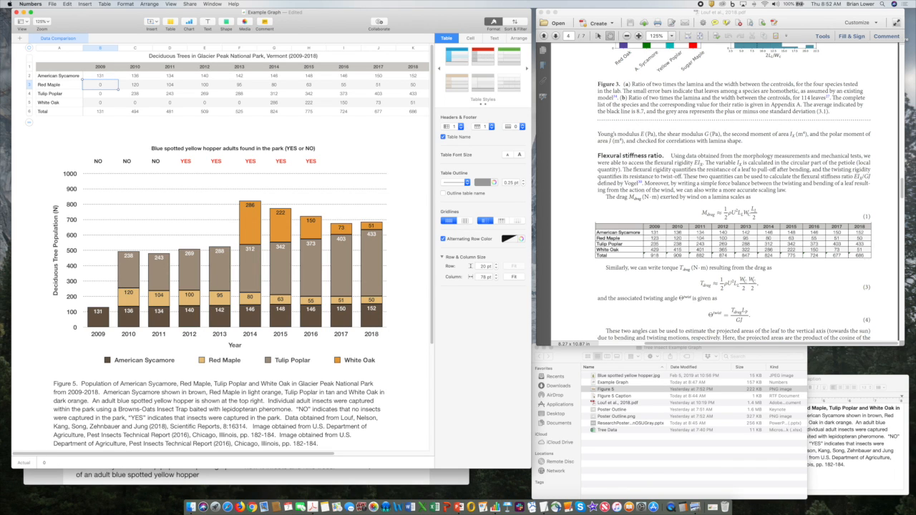
text(123)
key(Return)
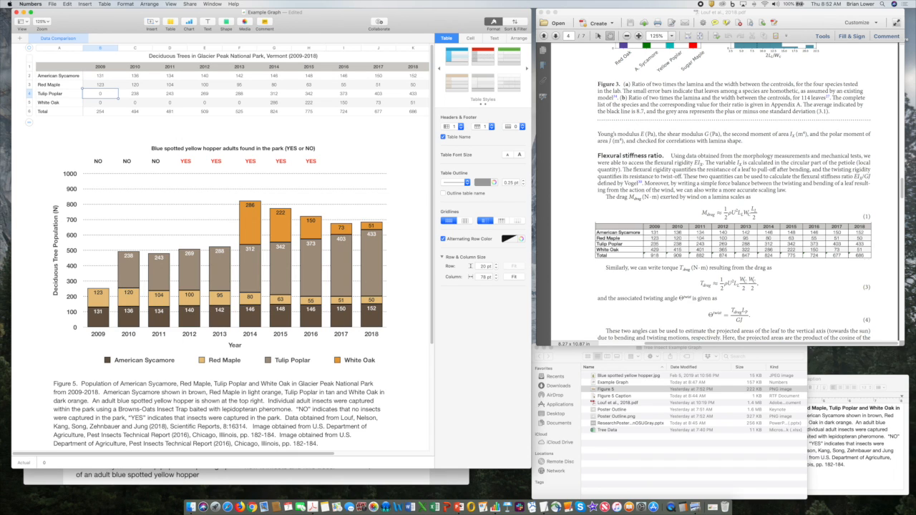
text(235)
key(Return)
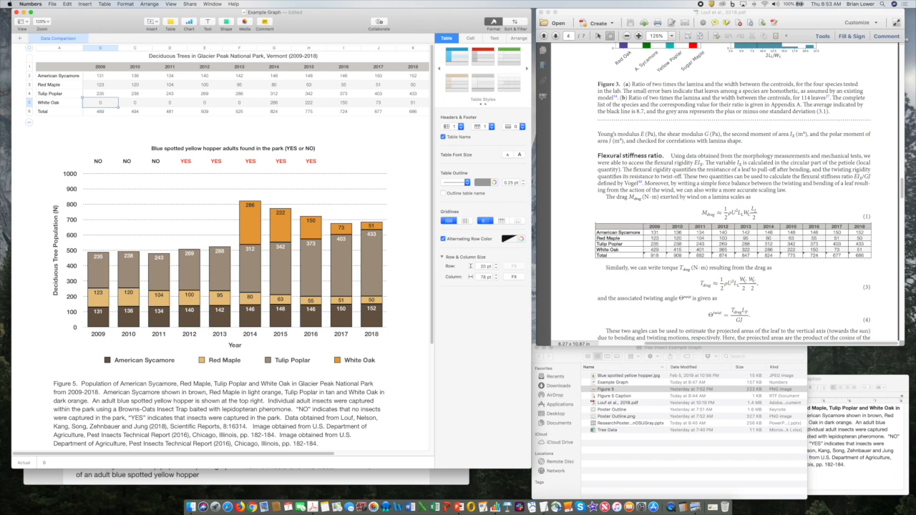
text(429)
key(Return)
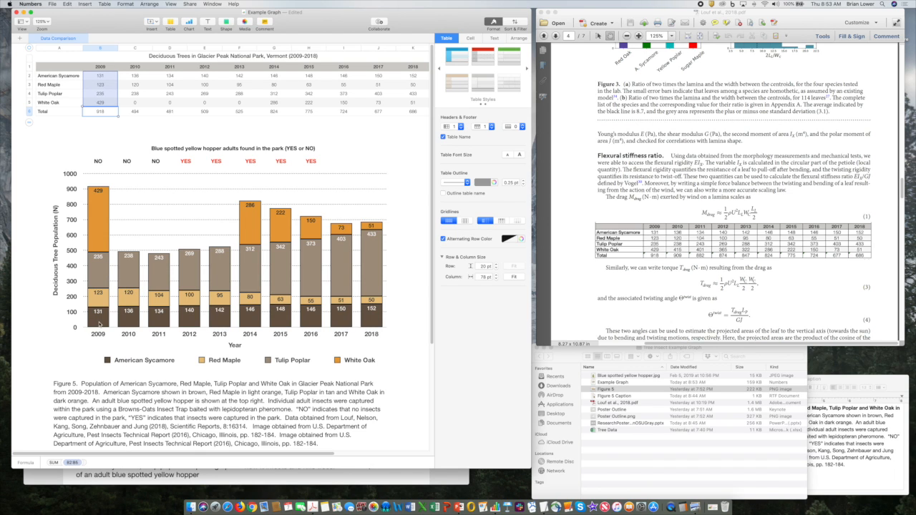
- Enter the White Oak counts for 2010 through 2013 in the table: 415, 401, 365 and 322
click(135, 102)
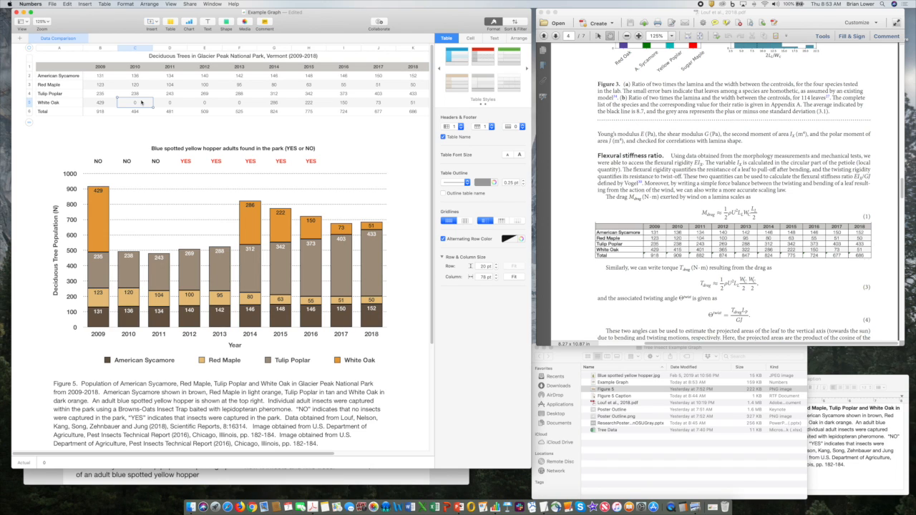
text(415)
key(Tab)
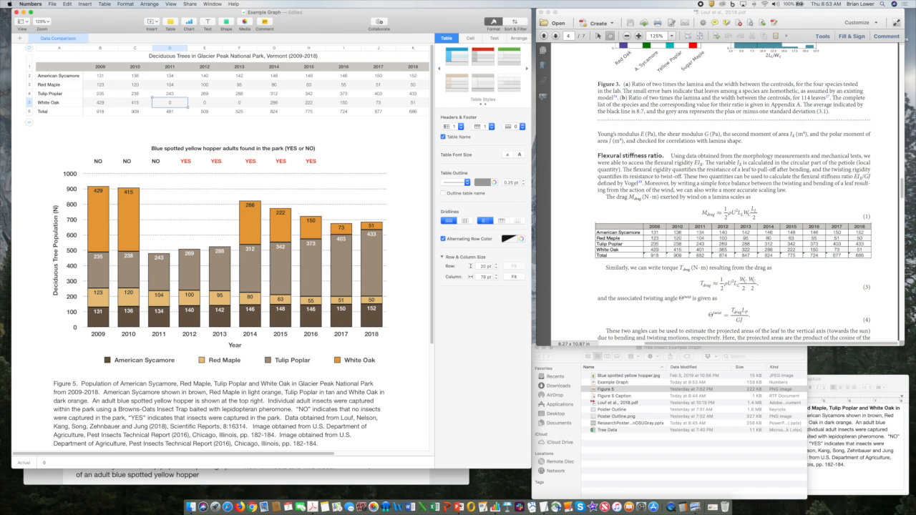
text(401)
key(Tab)
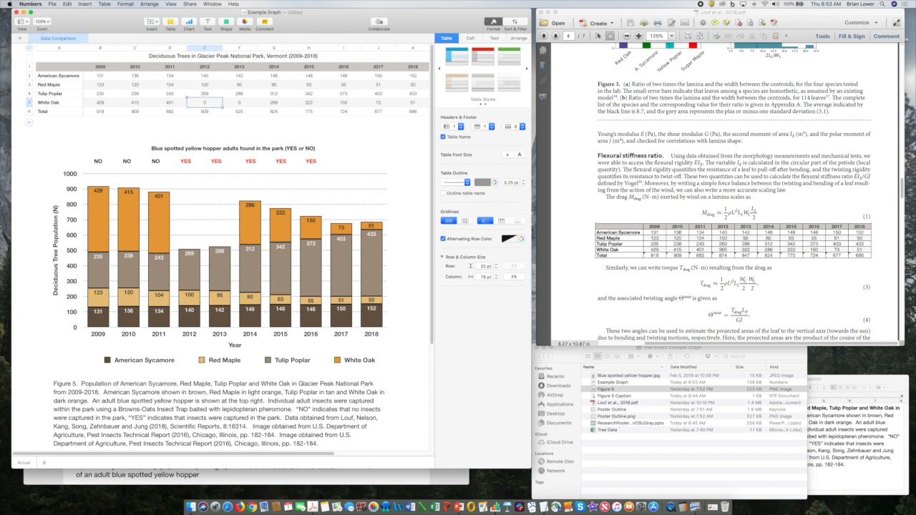
text(365)
key(Tab)
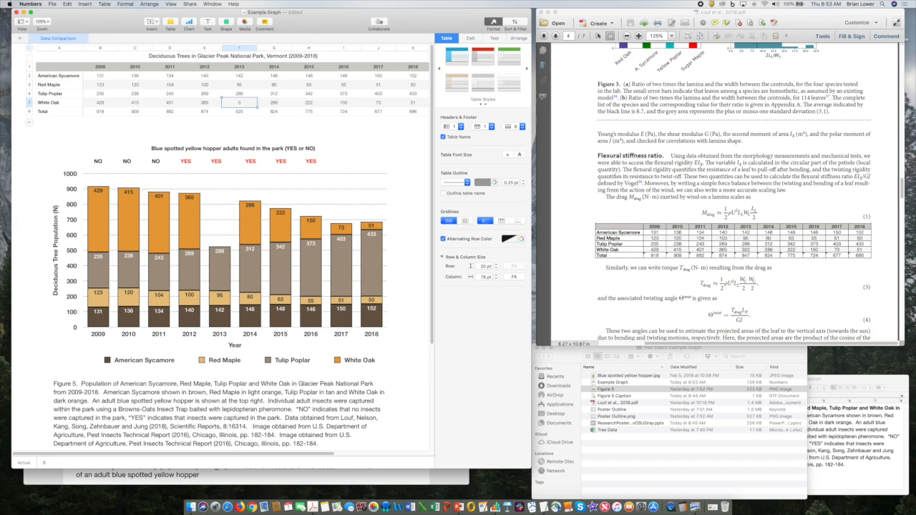
text(322)
key(Tab)
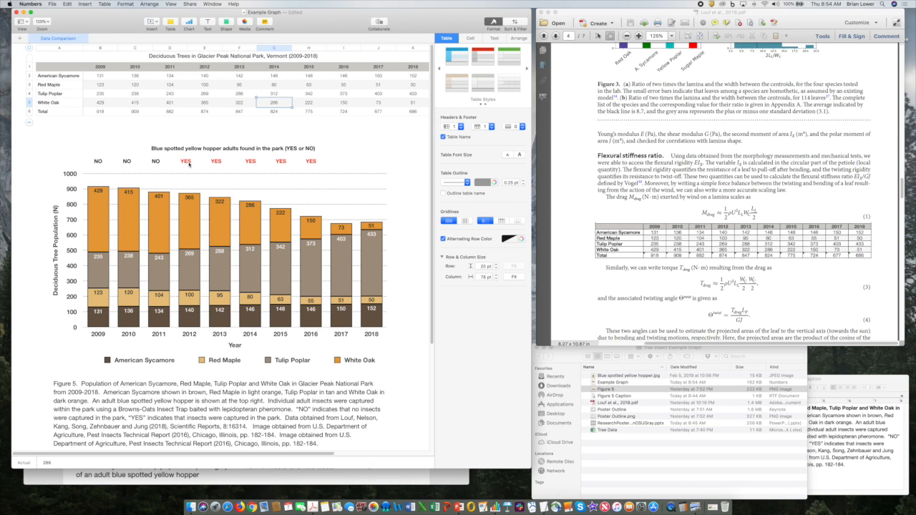
- Duplicate the red YES labels of 2015 and 2016 and place the copies above the 2017 and 2018 bars
click(280, 161)
shift+click(311, 161)
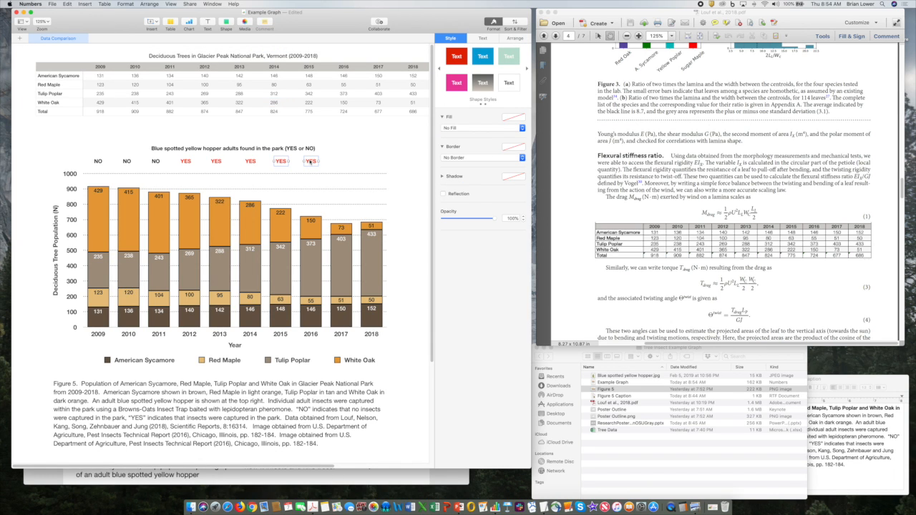
key(super+c)
key(super+v)
drag(316, 169, 367, 164)
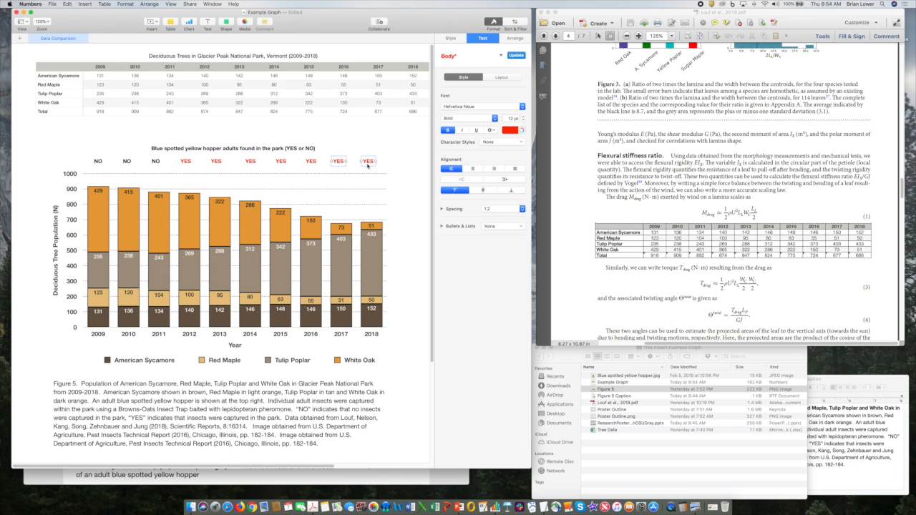
click(376, 387)
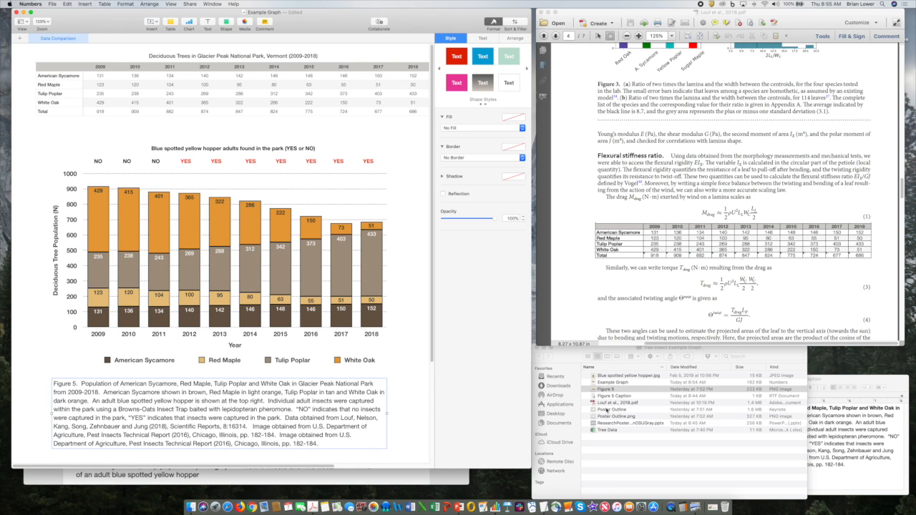
- Insert the image Blue spotted yellow hopper.jpg from the Tree Insect Example Graph folder onto the chart
click(587, 378)
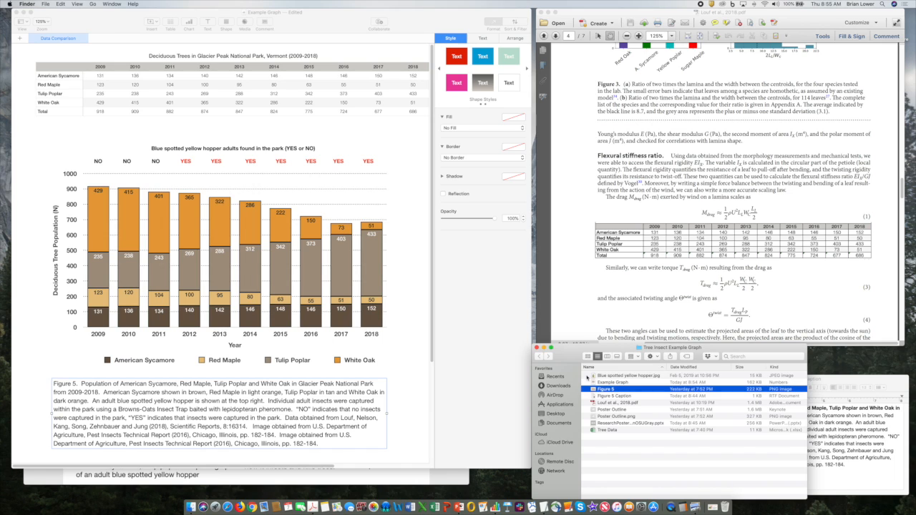
click(586, 376)
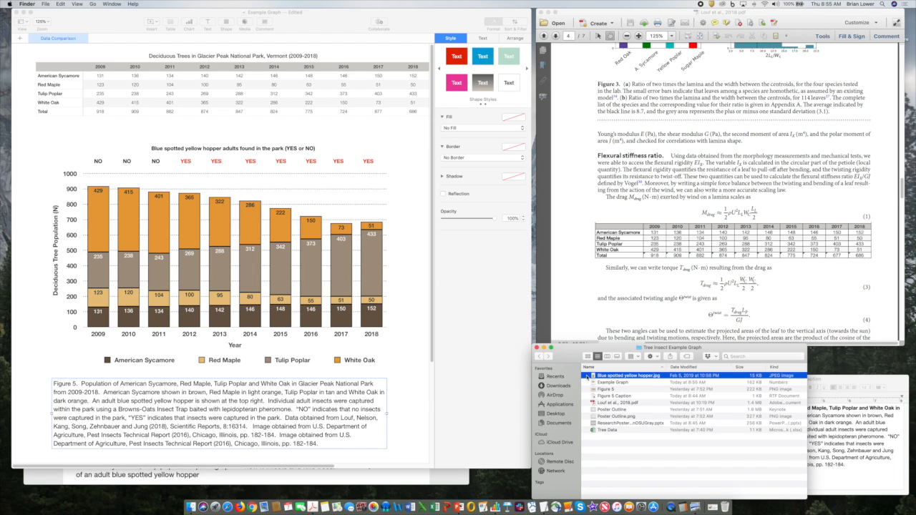
drag(587, 378, 198, 266)
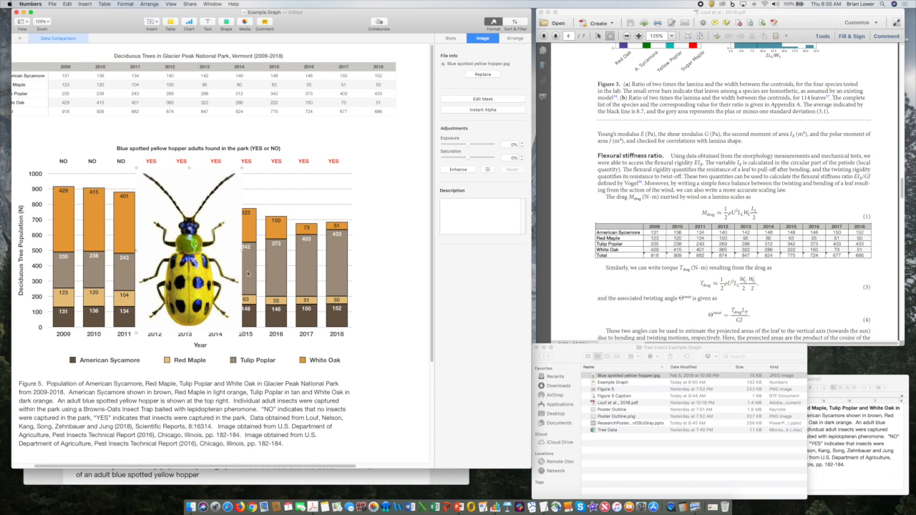
- Make the insect image's white background transparent with Instant Alpha, including the areas between the legs
click(469, 109)
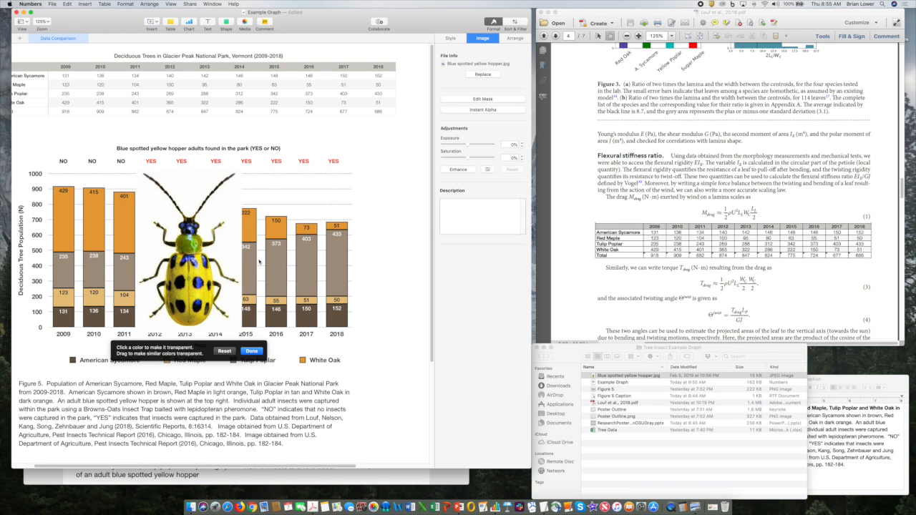
drag(226, 250, 230, 276)
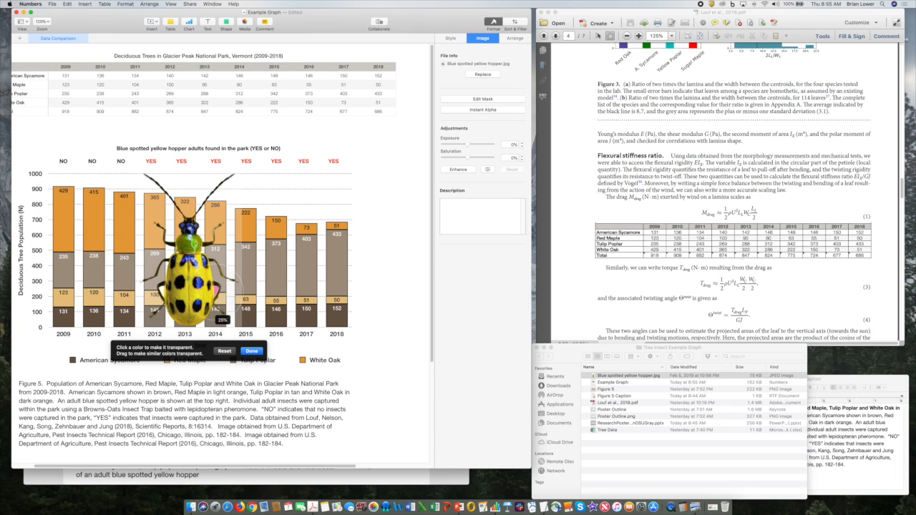
drag(156, 295, 175, 318)
click(252, 351)
- Shrink the insect image to a small icon and place it above the 2017 bar, just under the YES labels
drag(206, 293, 232, 304)
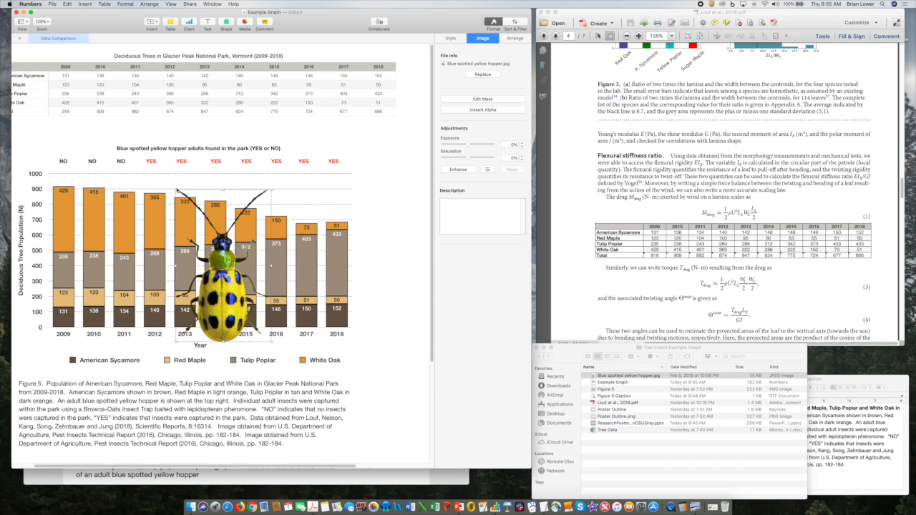
drag(176, 191, 174, 189)
drag(221, 239, 264, 292)
drag(262, 325, 333, 169)
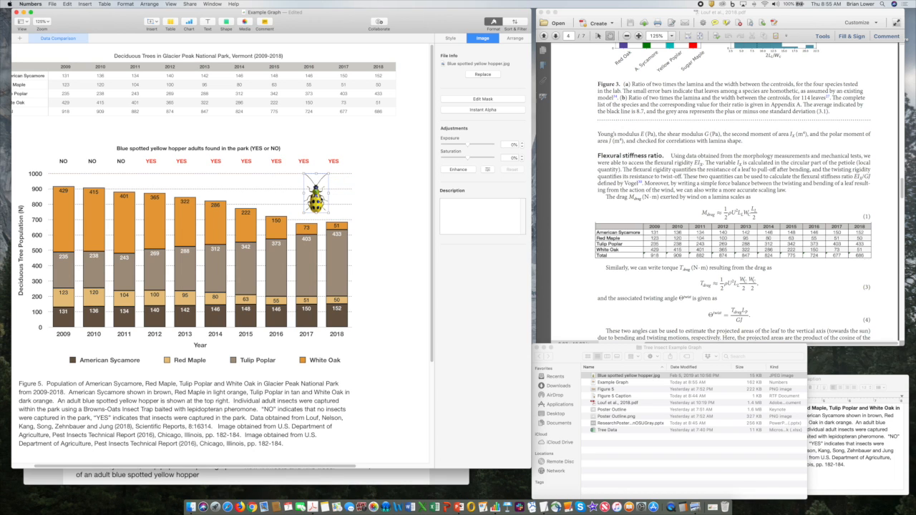
click(379, 237)
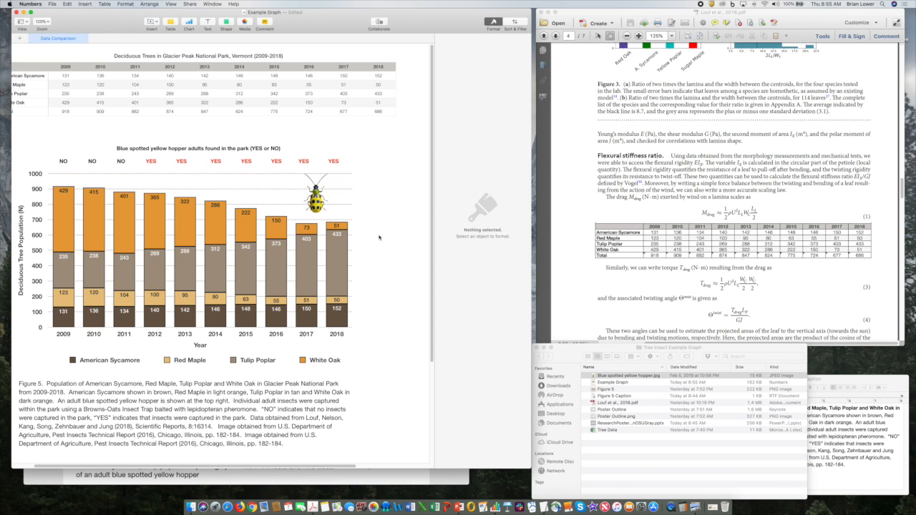
scroll(308, 286, left, 3)
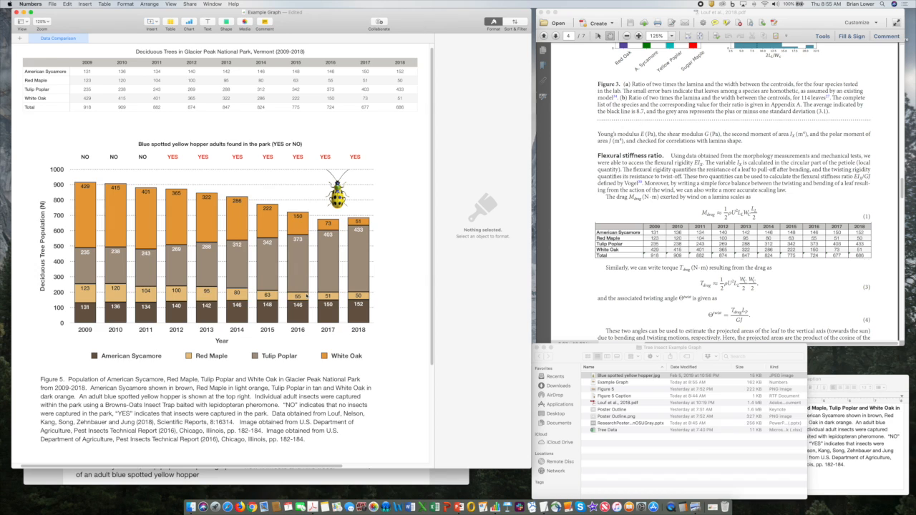